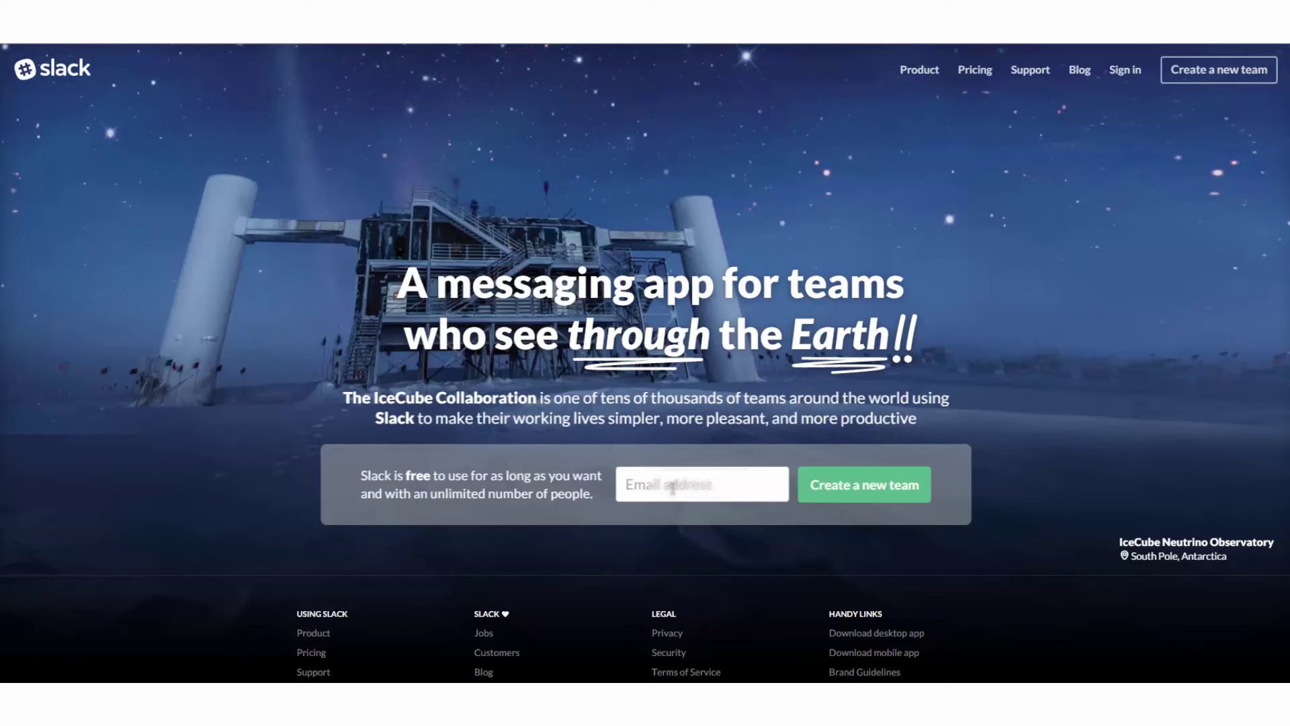
# - Start creating a new Slack team with the account's email address and finish the username entry
pyautogui.click(702, 483)
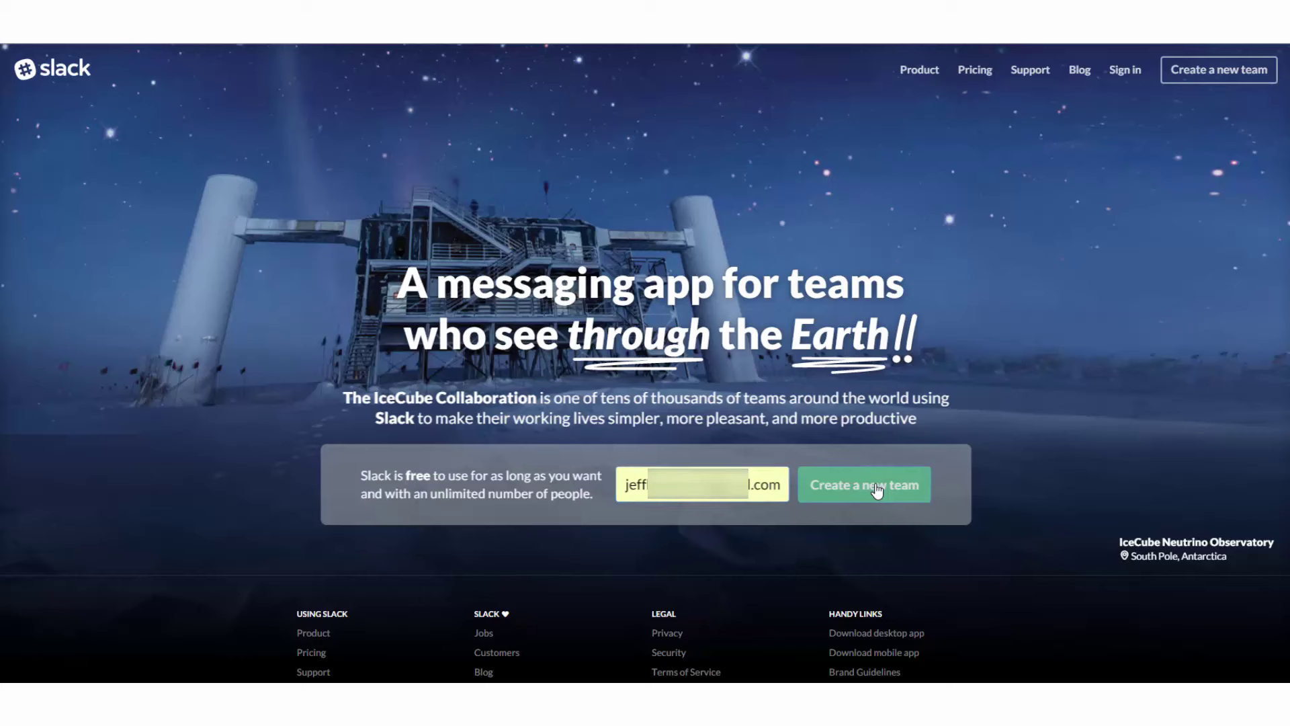
pyautogui.click(877, 485)
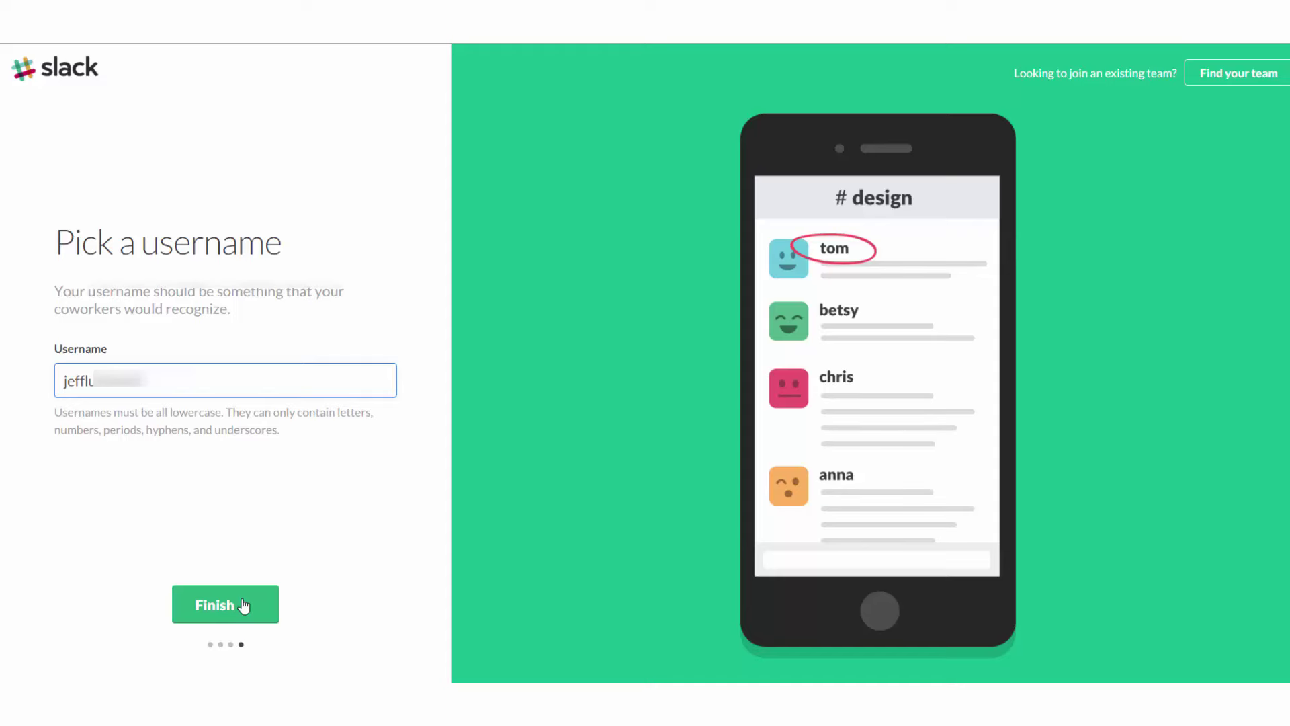
pyautogui.click(243, 605)
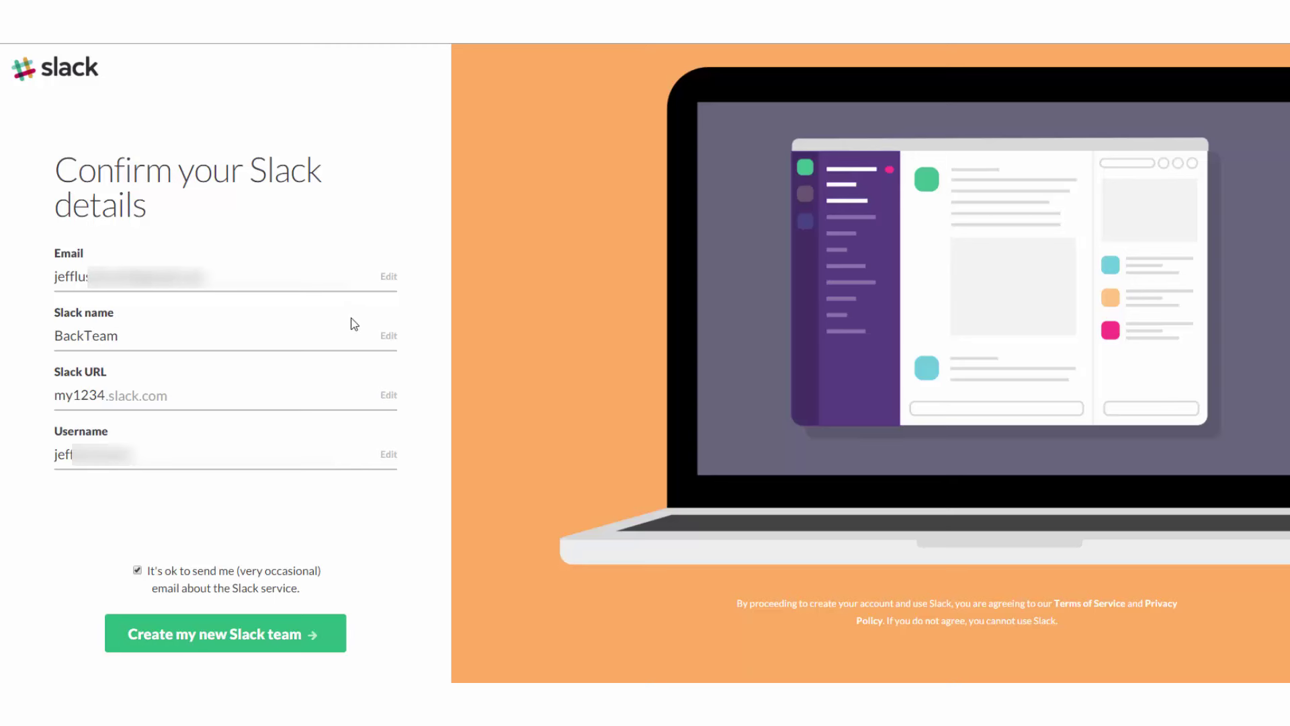
# - Set the Slack name to my1234 in the new team's details
pyautogui.click(388, 336)
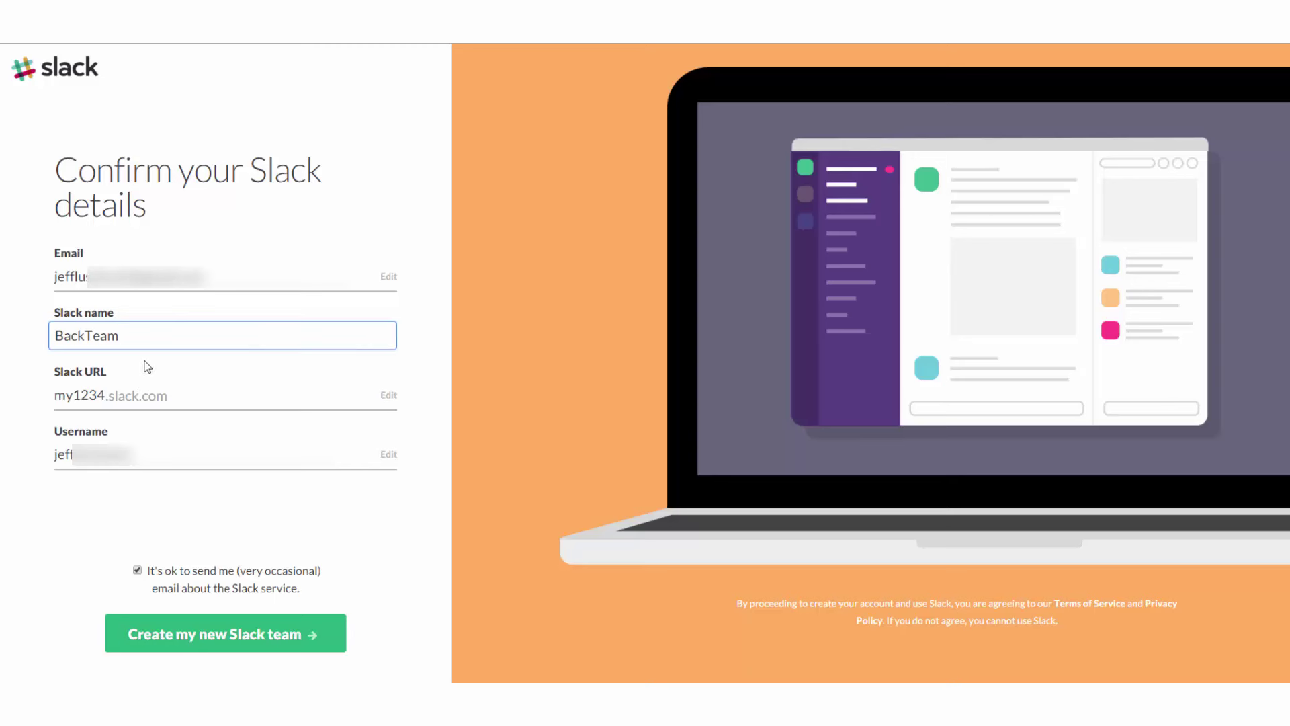
pyautogui.moveTo(149, 332); pyautogui.dragTo(17, 336)
pyautogui.write('my1234')
pyautogui.click(137, 569)
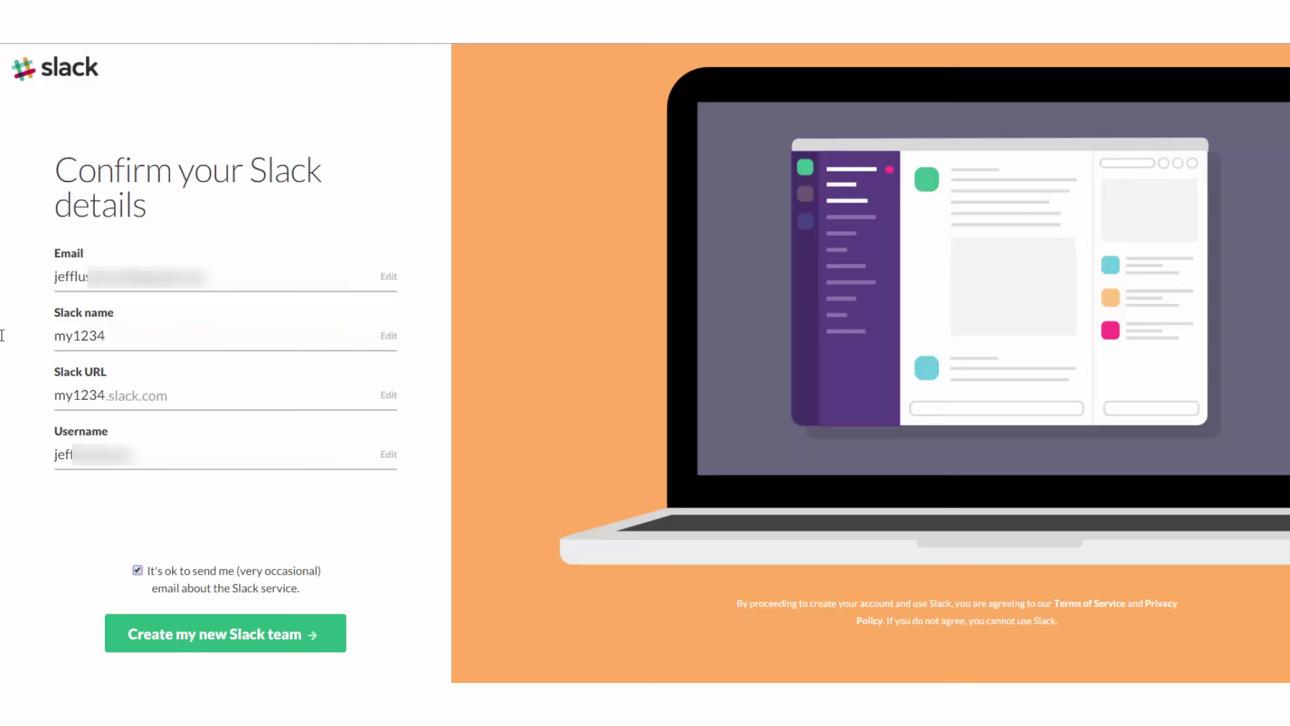
# - Create the new Slack team and send an invitation to the teammate's email address
pyautogui.click(282, 636)
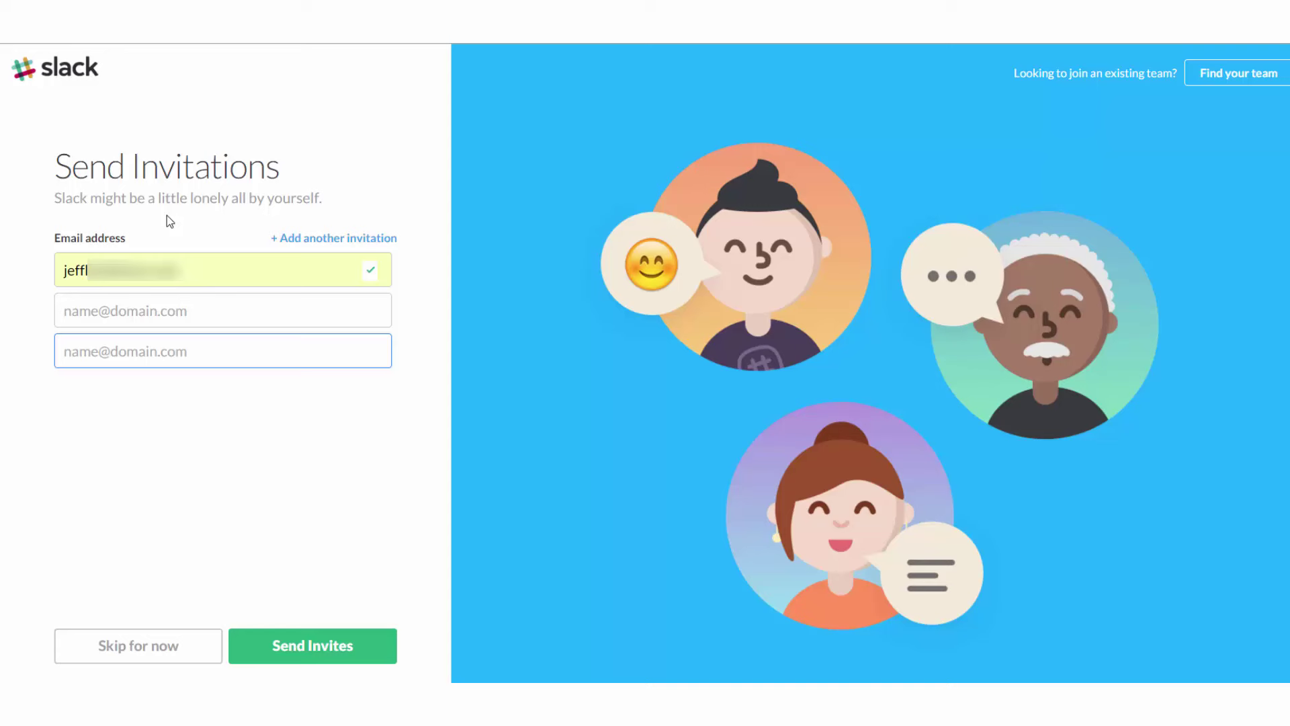
pyautogui.click(329, 646)
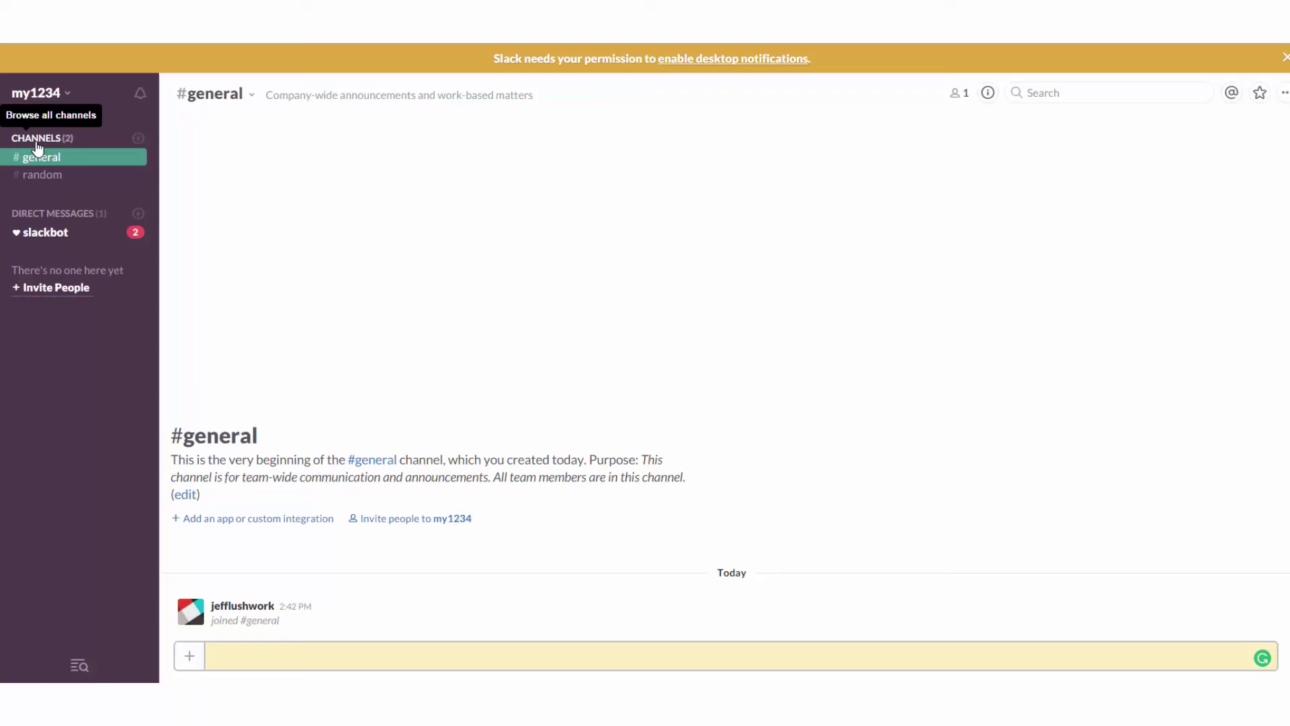
# - Create a private channel named customerxyz, leaving its invitees and purpose empty
pyautogui.click(139, 139)
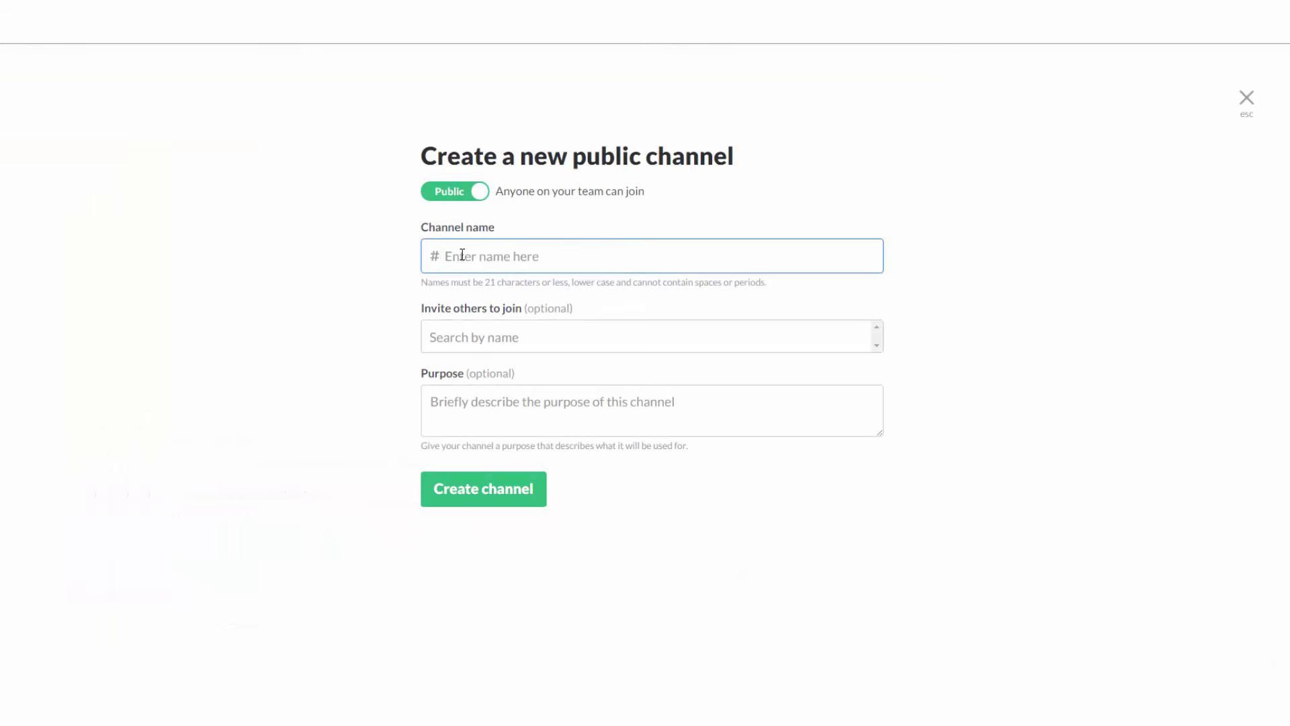
pyautogui.write('customerxyz')
pyautogui.click(464, 333)
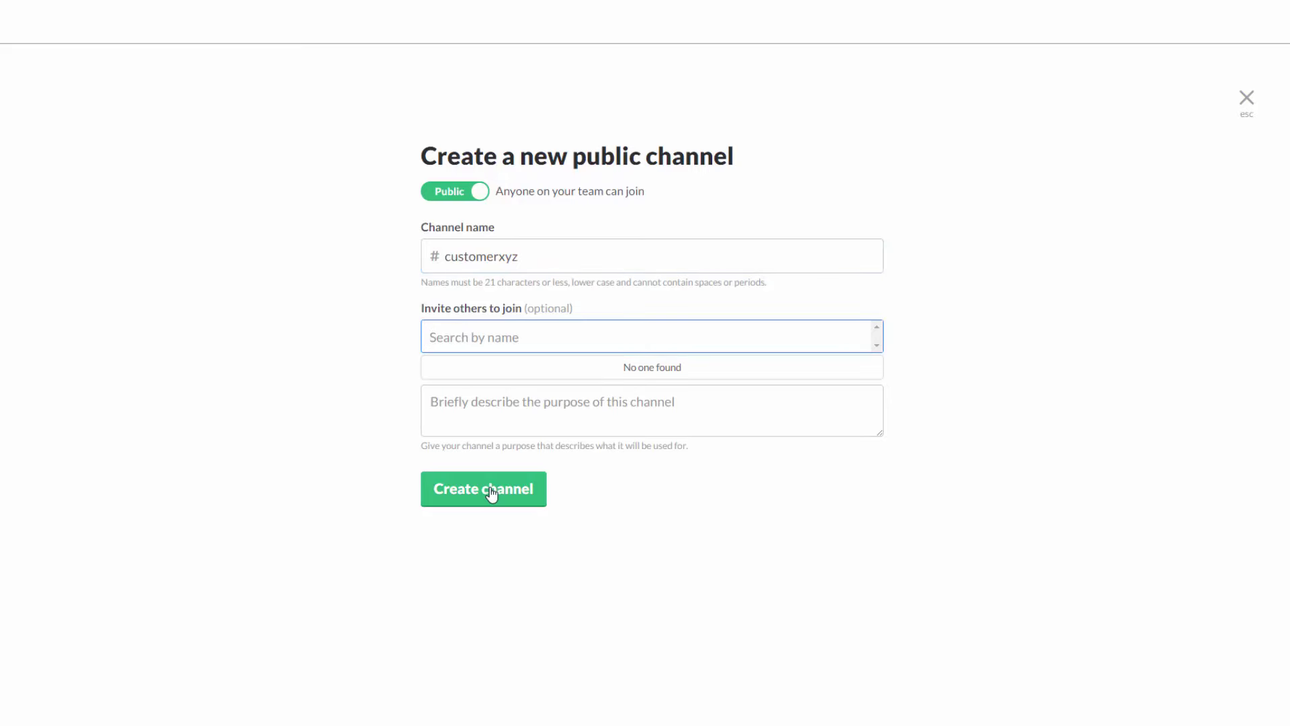
pyautogui.click(439, 198)
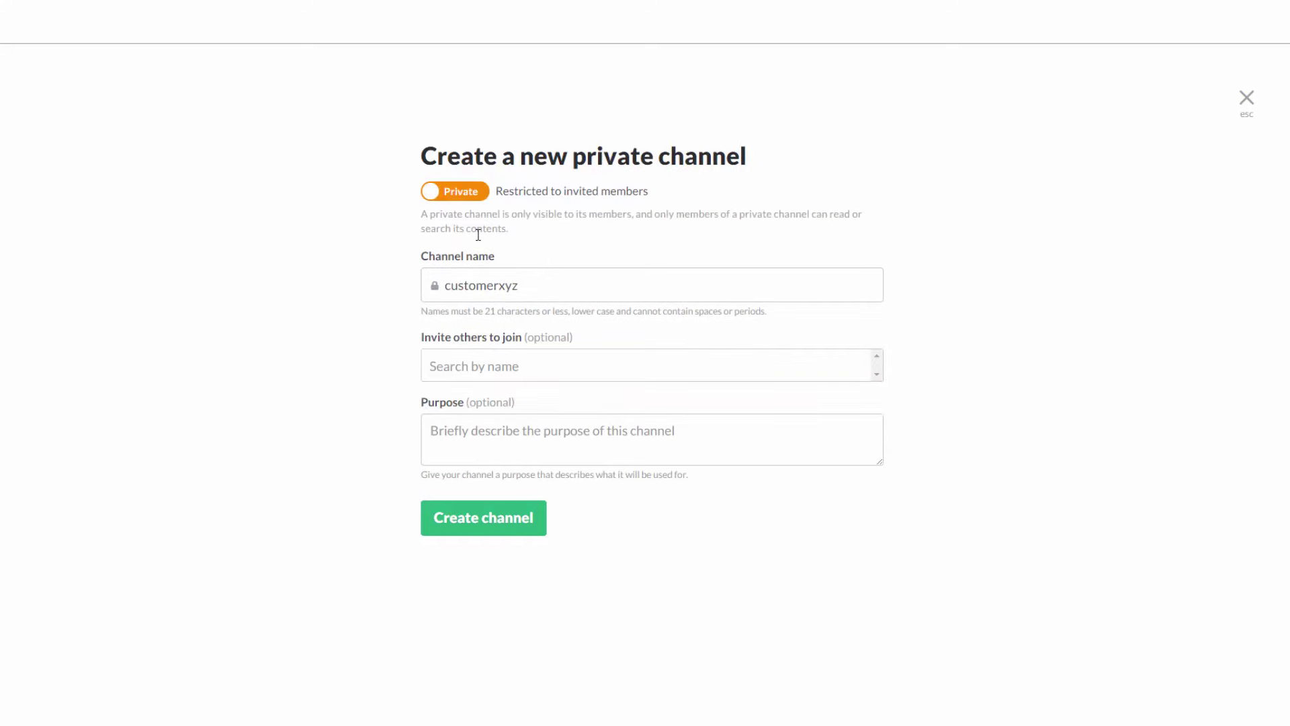
pyautogui.click(504, 368)
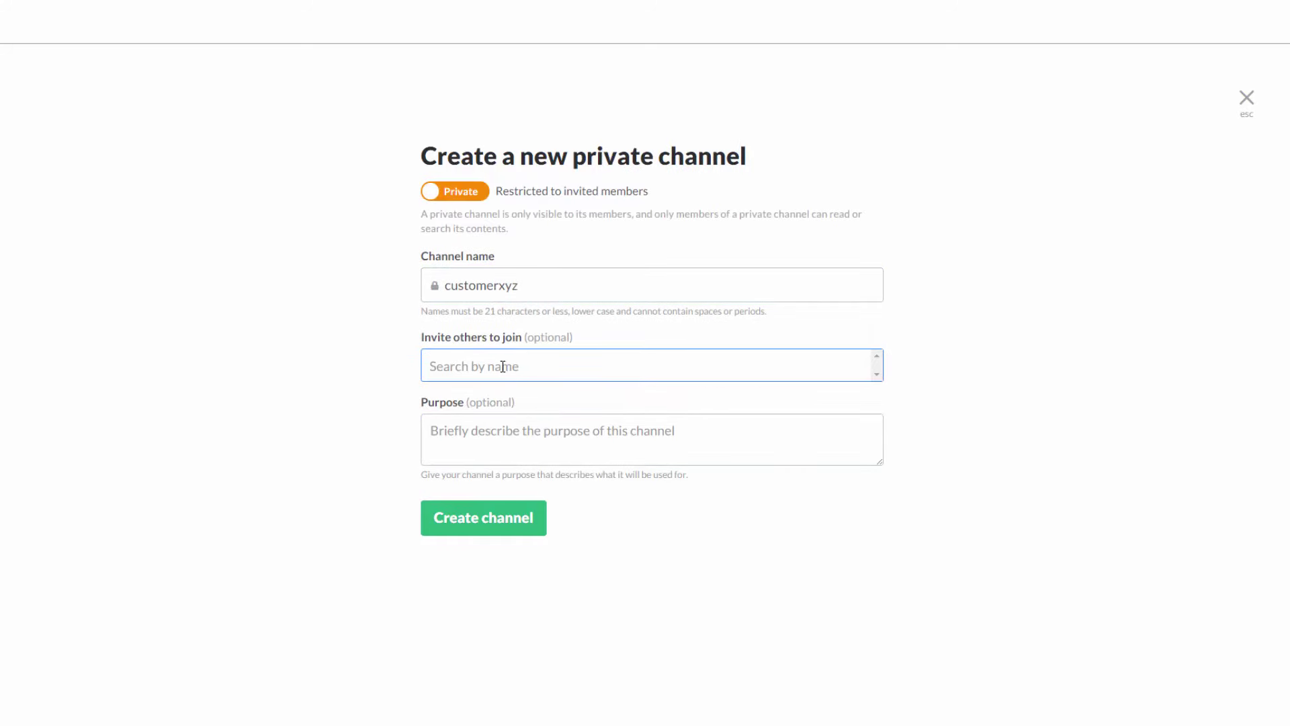
pyautogui.click(511, 529)
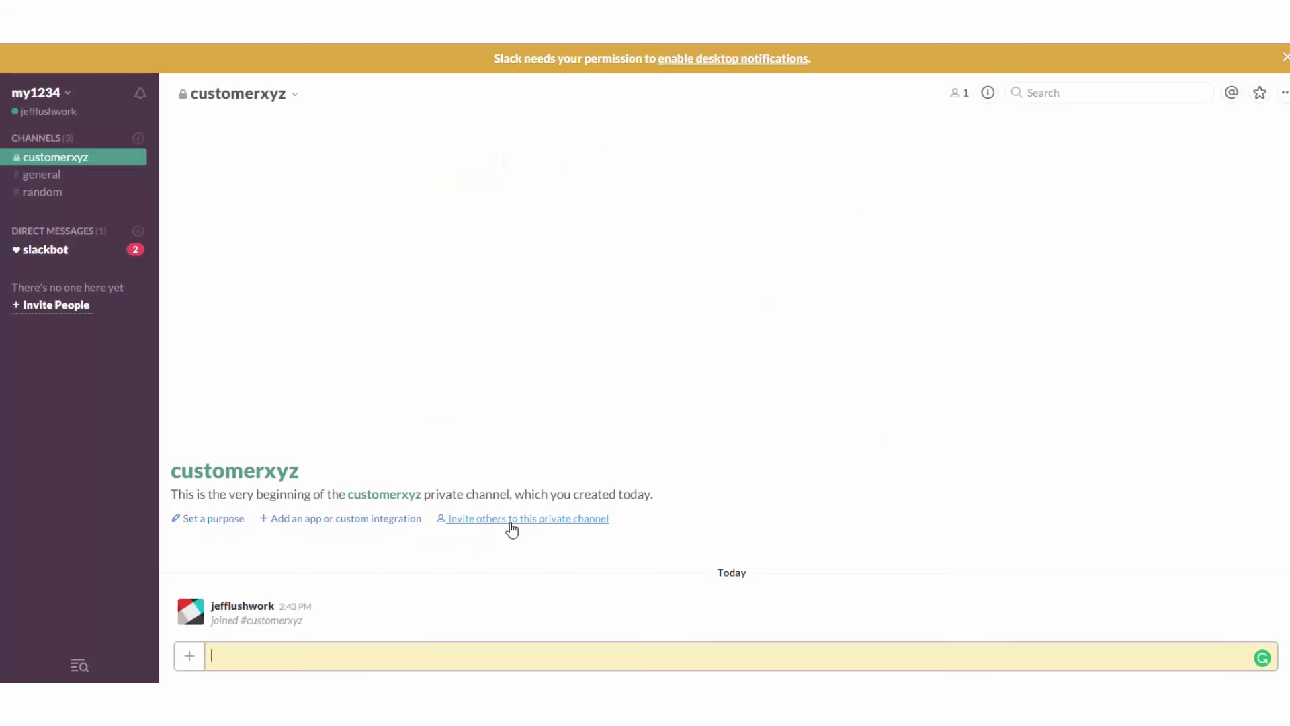
# - View the general channel and return to the customerxyz channel
pyautogui.click(44, 178)
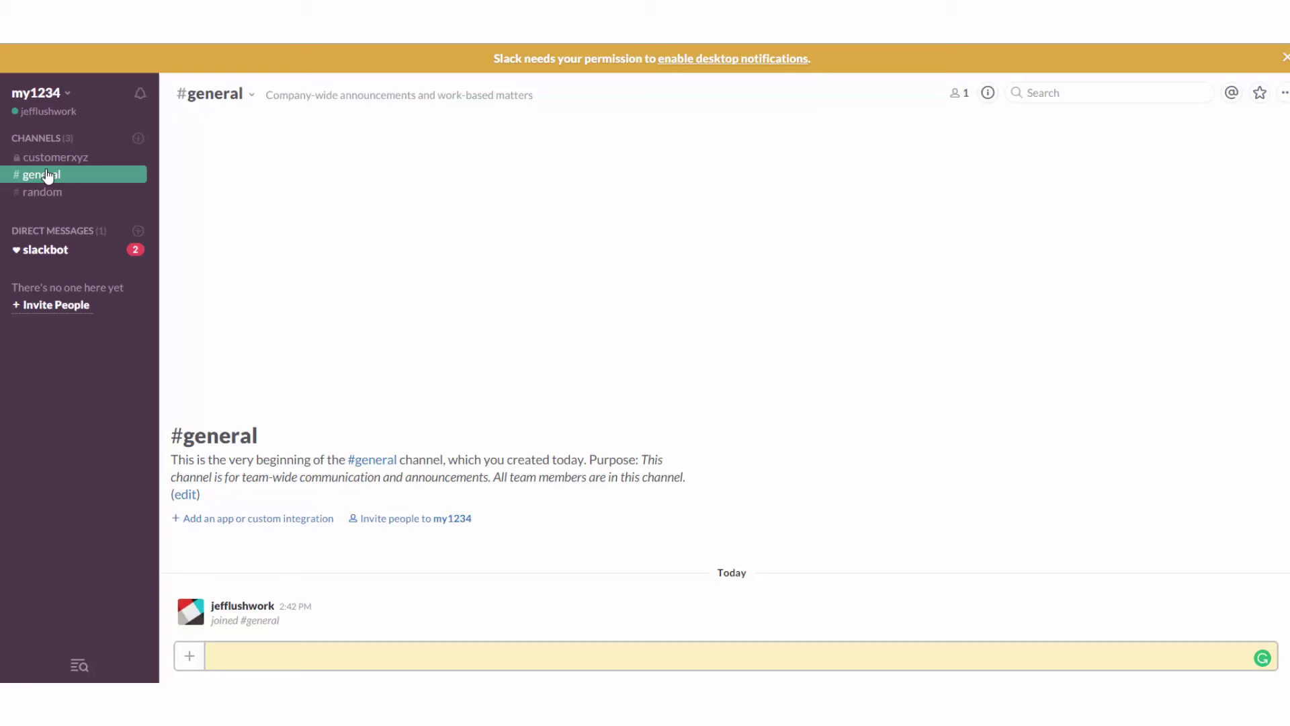
pyautogui.click(54, 159)
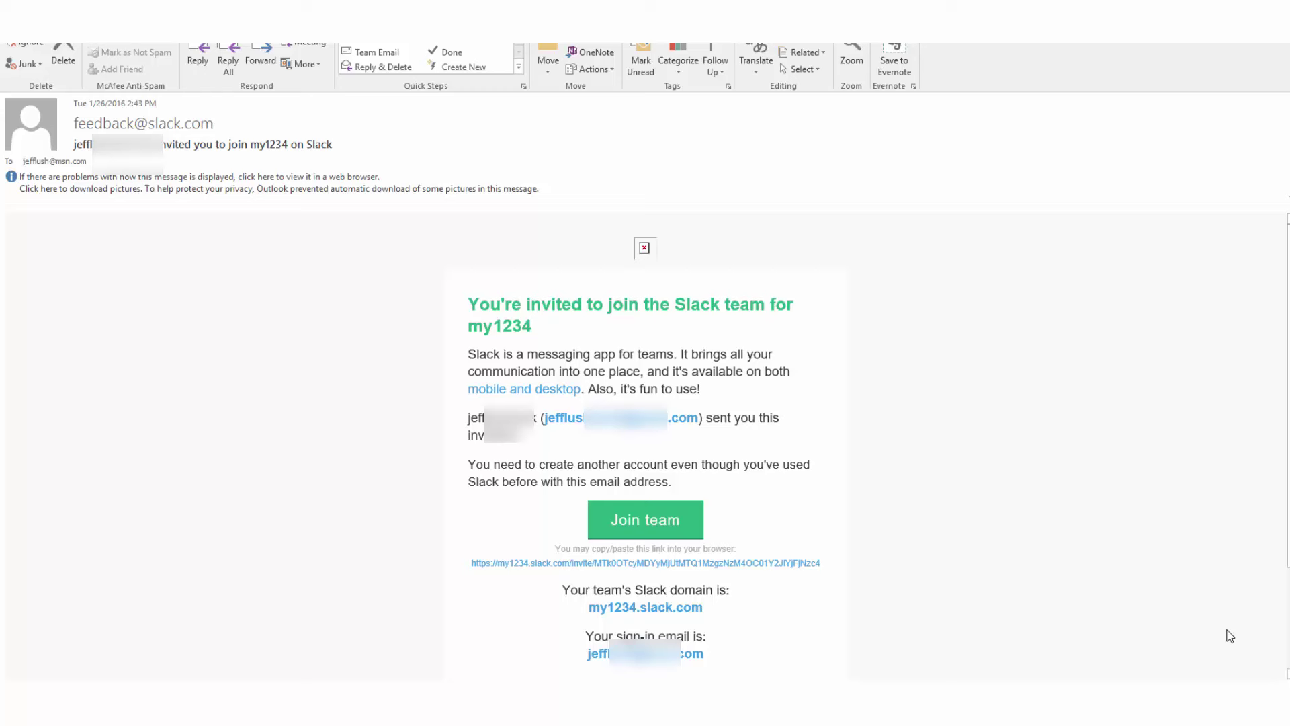
# - In Outlook, download the pictures in the Slack invitation email and accept the invitation to join the my1234 team
pyautogui.click(330, 188)
pyautogui.click(320, 193)
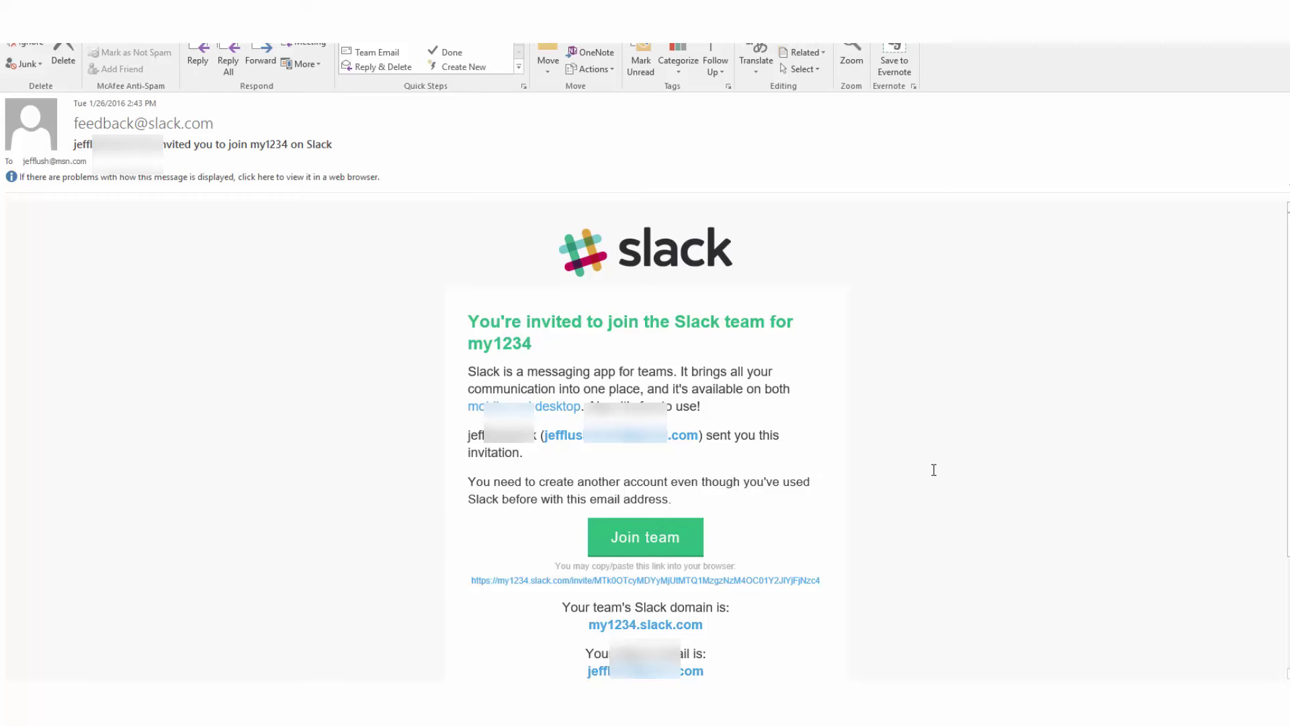
pyautogui.click(626, 542)
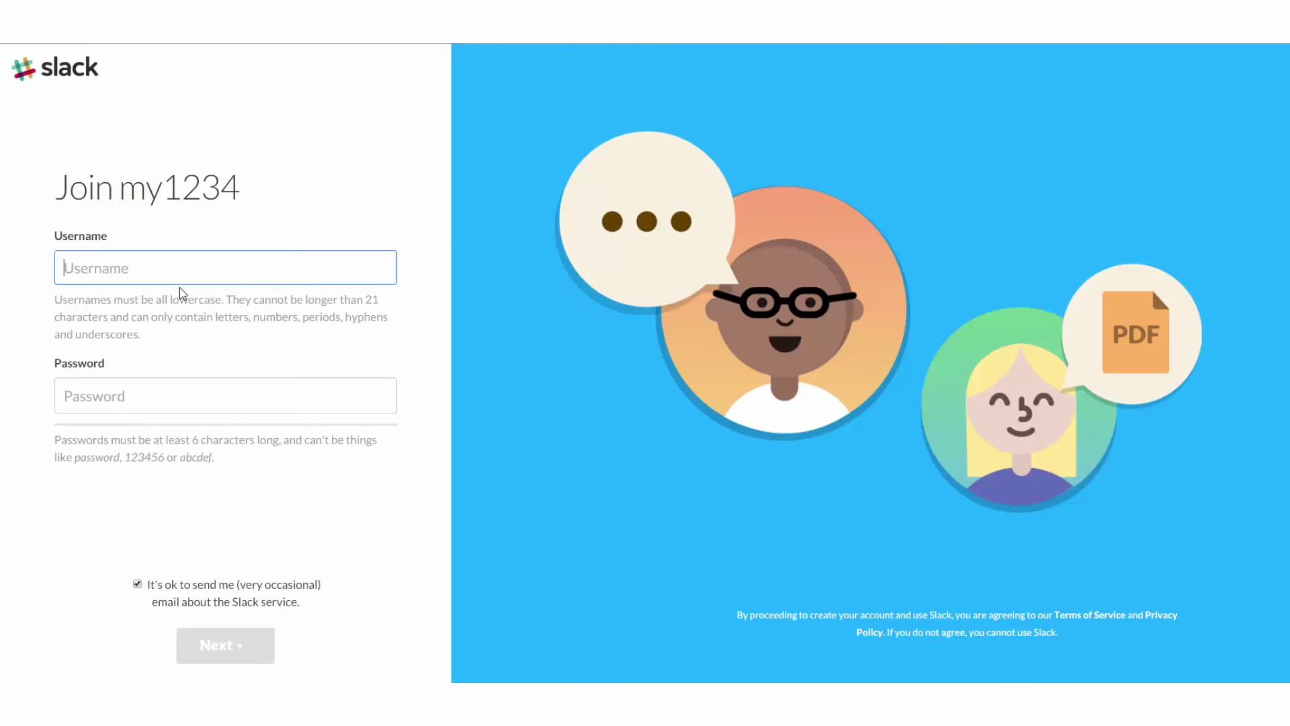
# - Join the my1234 team as the invited member with an all-lowercase username without spaces and an account password
pyautogui.write('Joe Snuffy')
pyautogui.press('Tab')
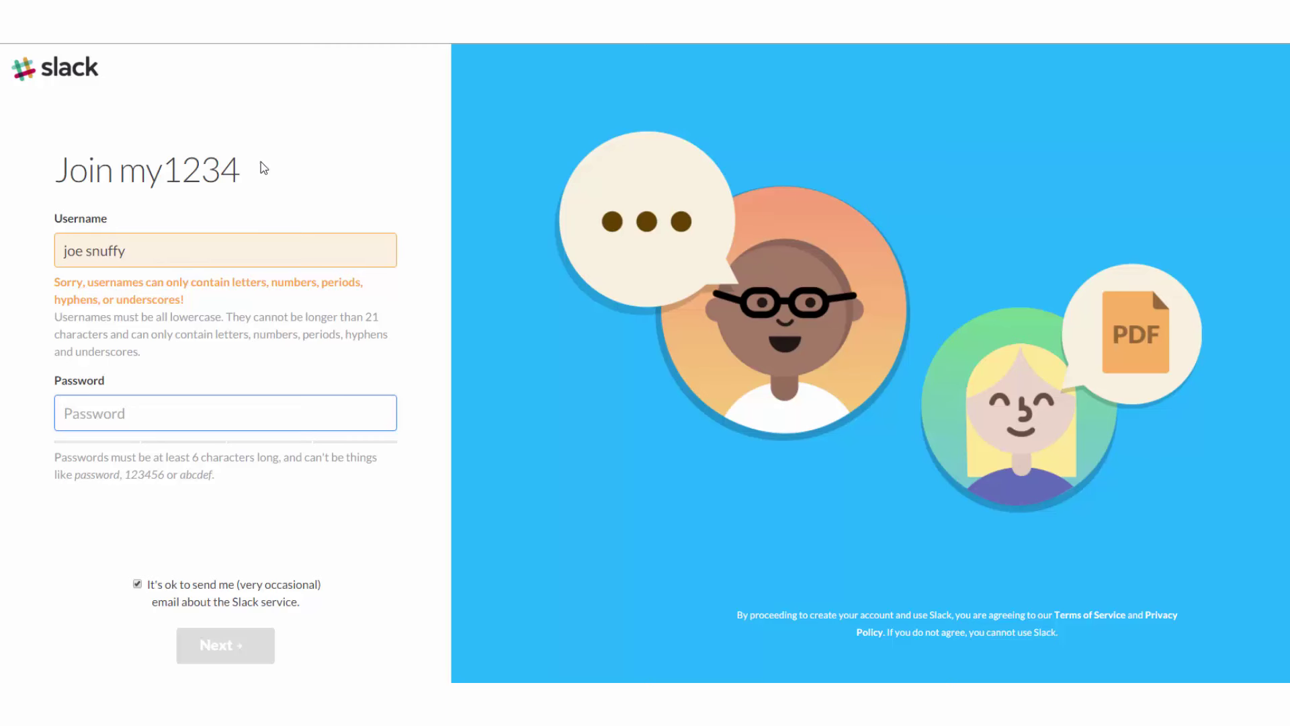
pyautogui.click(85, 255)
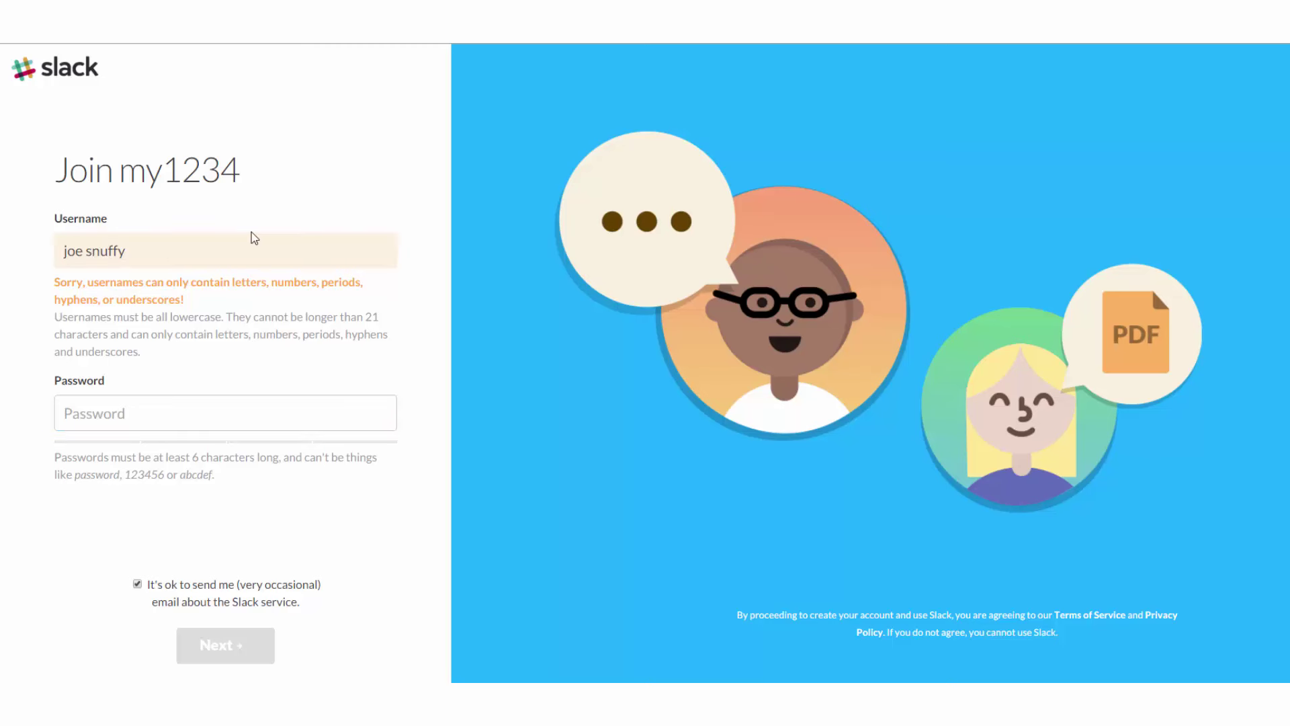
pyautogui.press('BackSpace')
pyautogui.press('Tab')
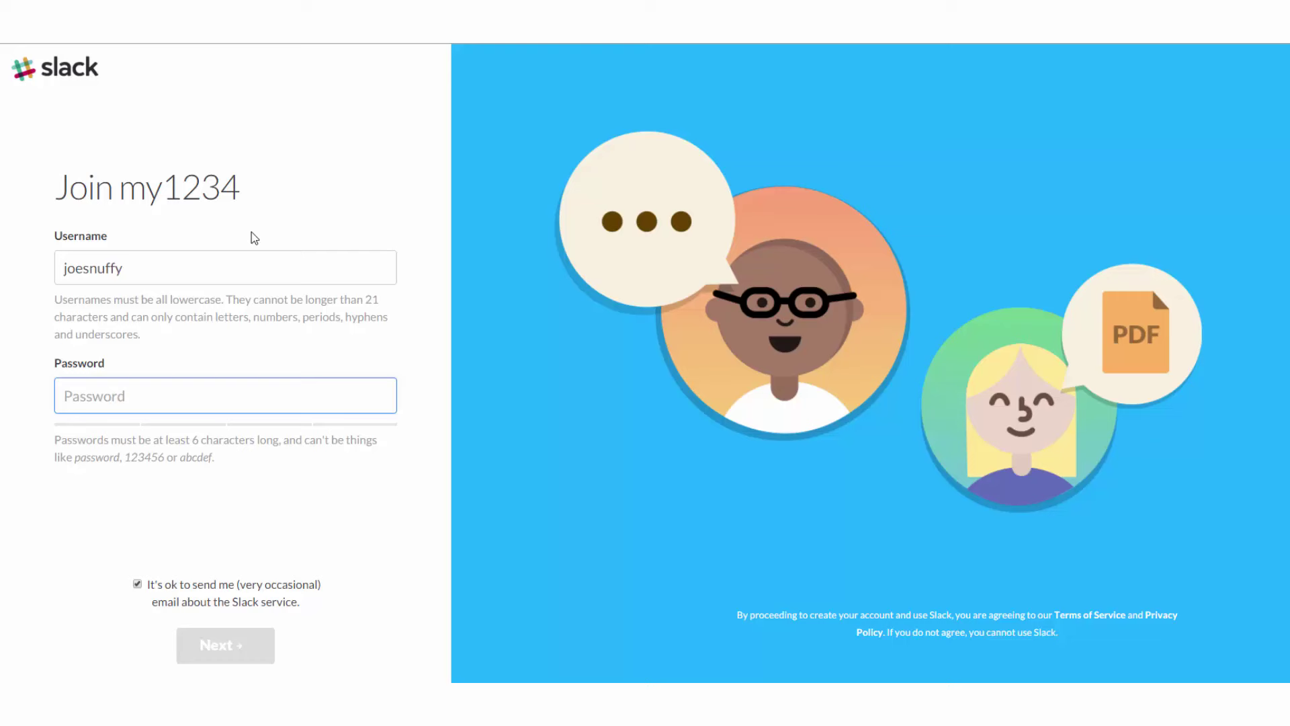
pyautogui.write('•••••••')
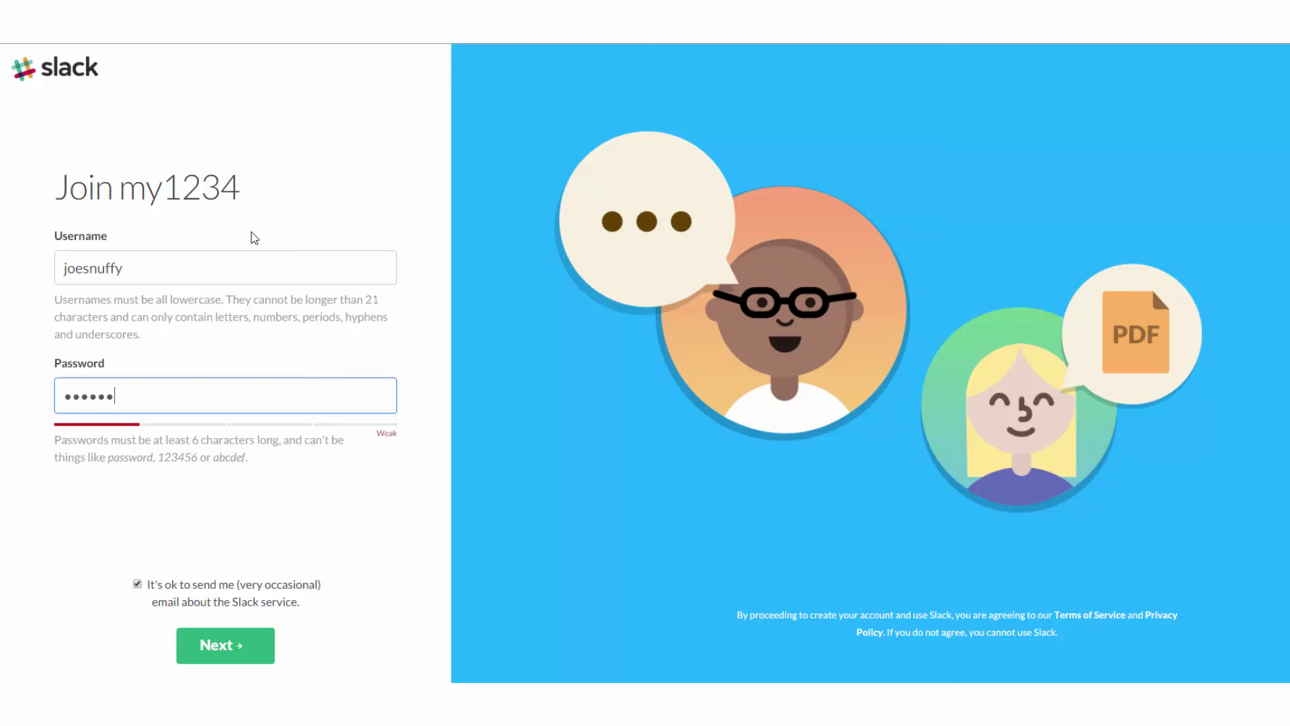
pyautogui.press('Return')
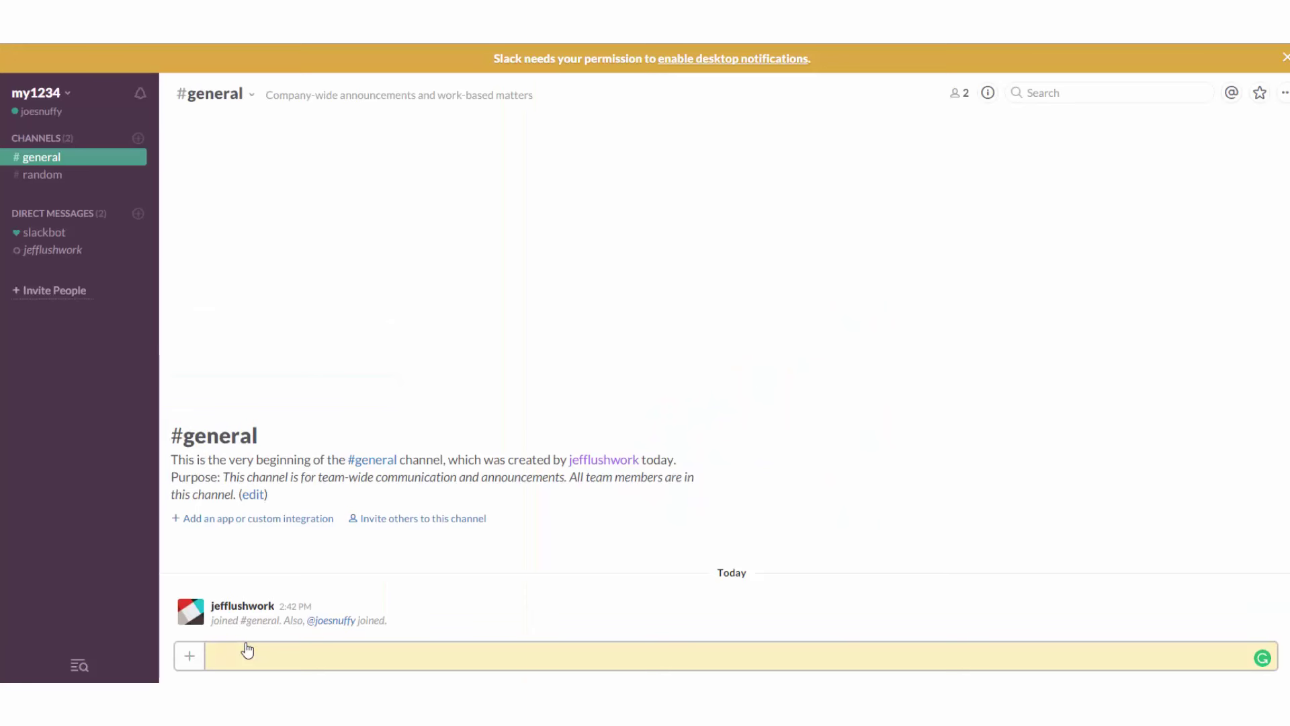